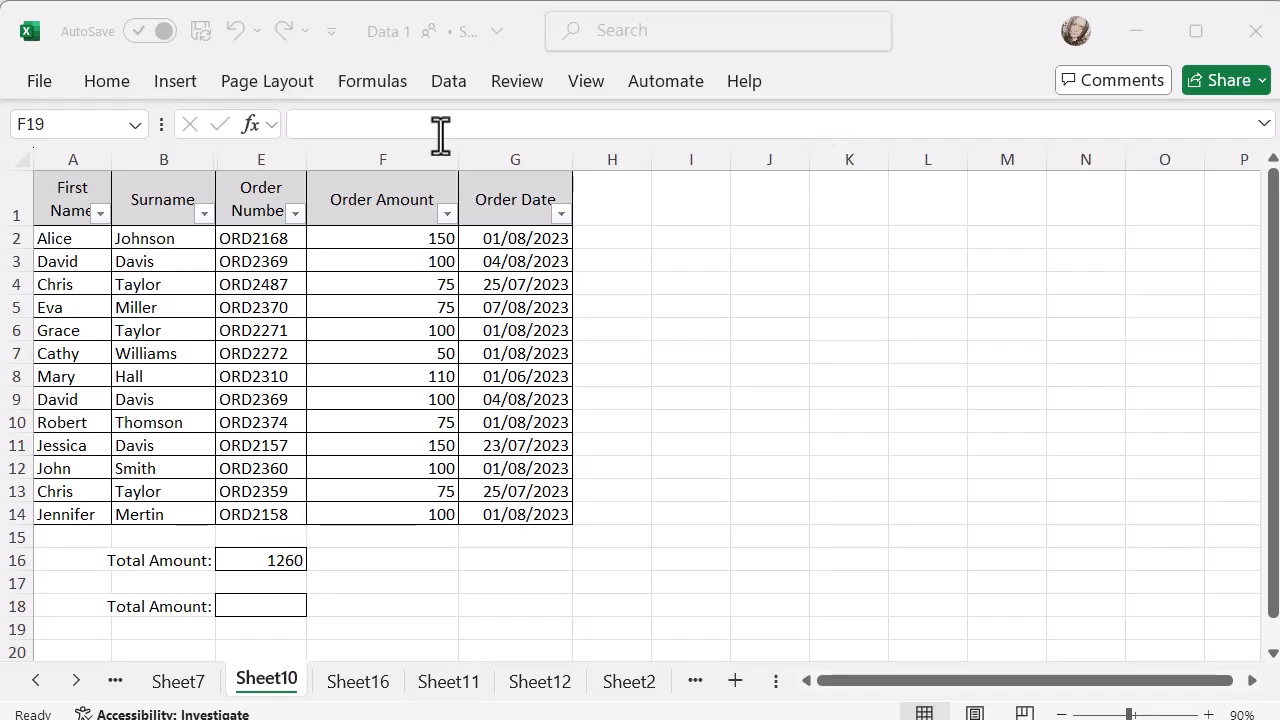
Check the total formula in E16, and filter the Order Date column to show only 1 August 2023 orders
click(257, 557)
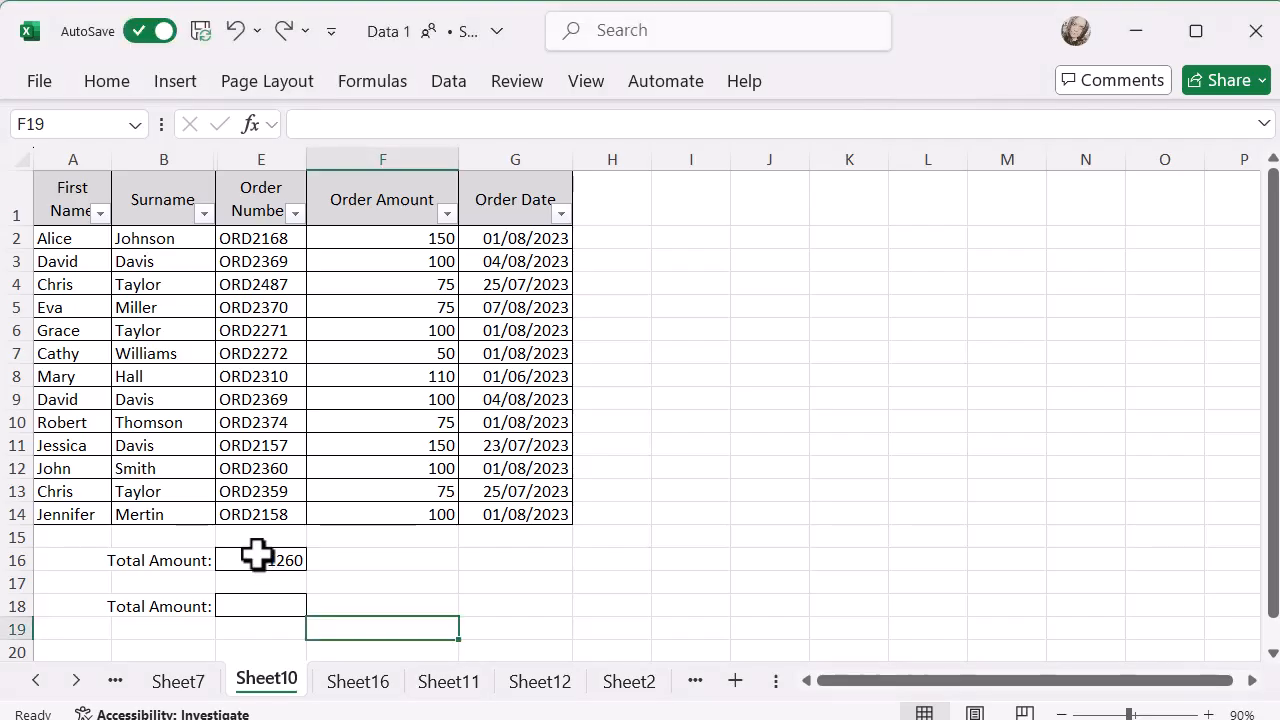
click(257, 557)
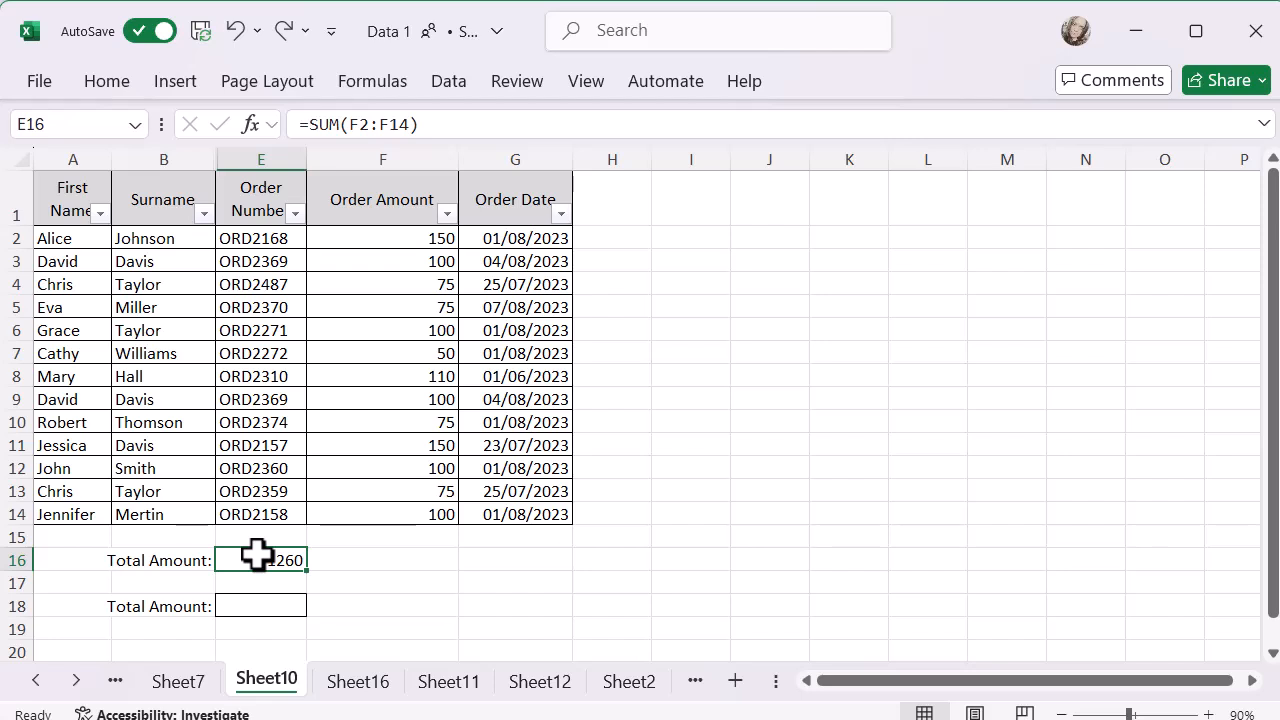
click(562, 216)
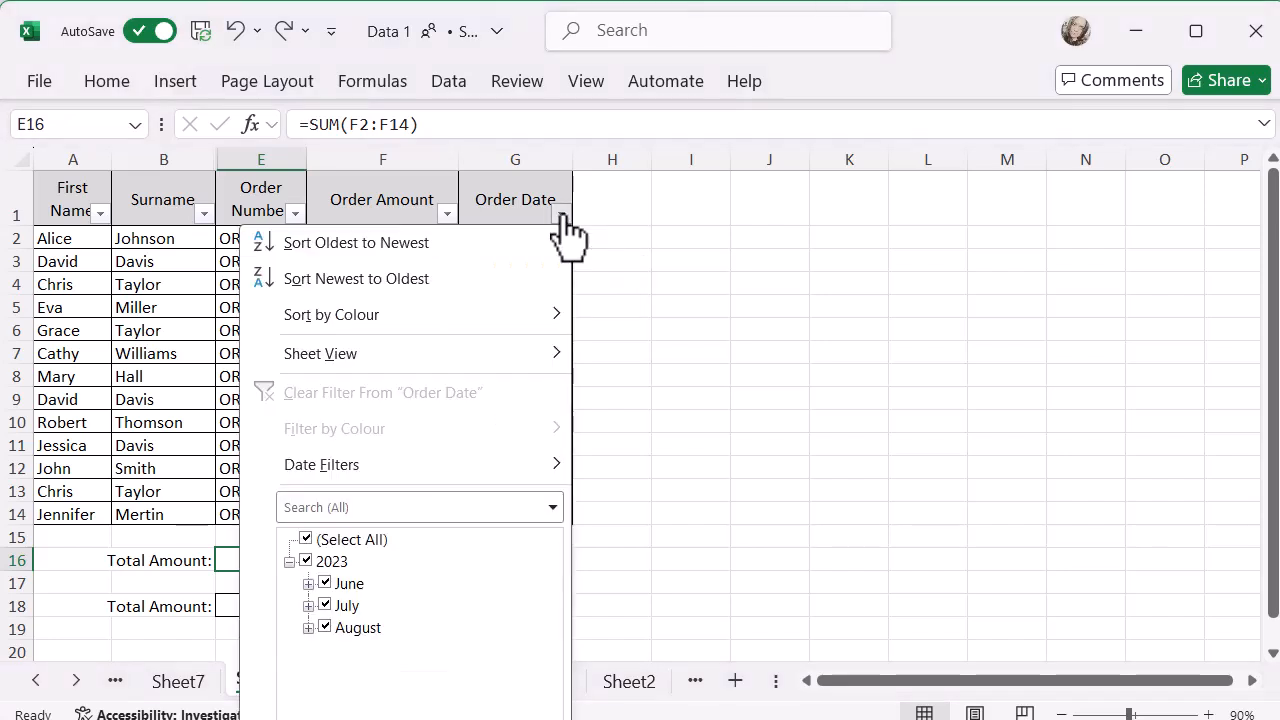
click(307, 540)
click(308, 628)
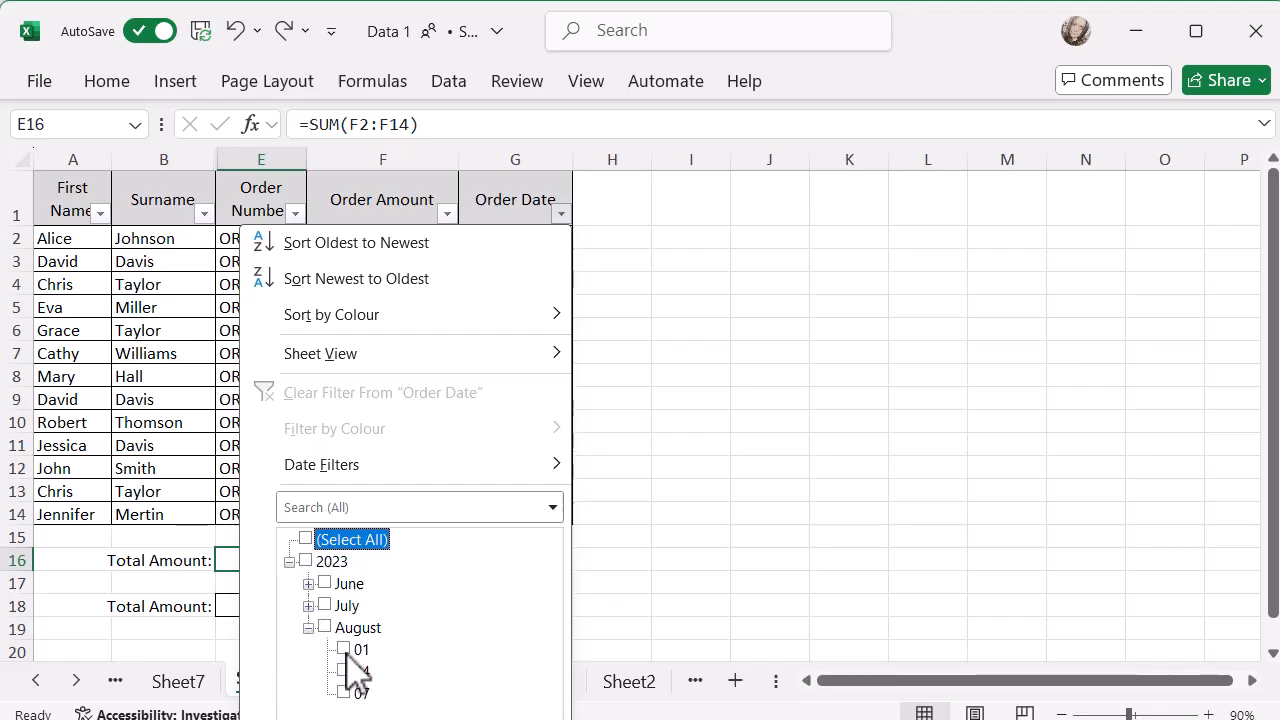
click(356, 652)
key(Return)
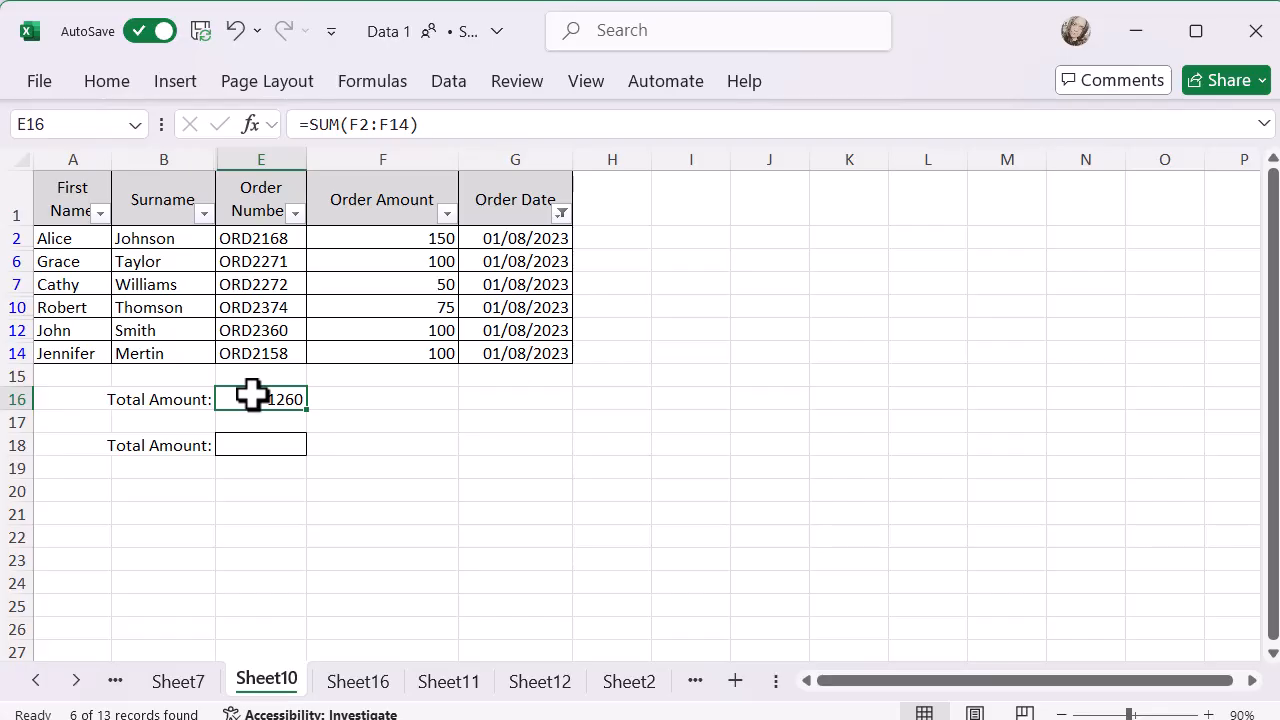
Start an AGGREGATE formula in E18 with function number 9 - SUM
click(262, 443)
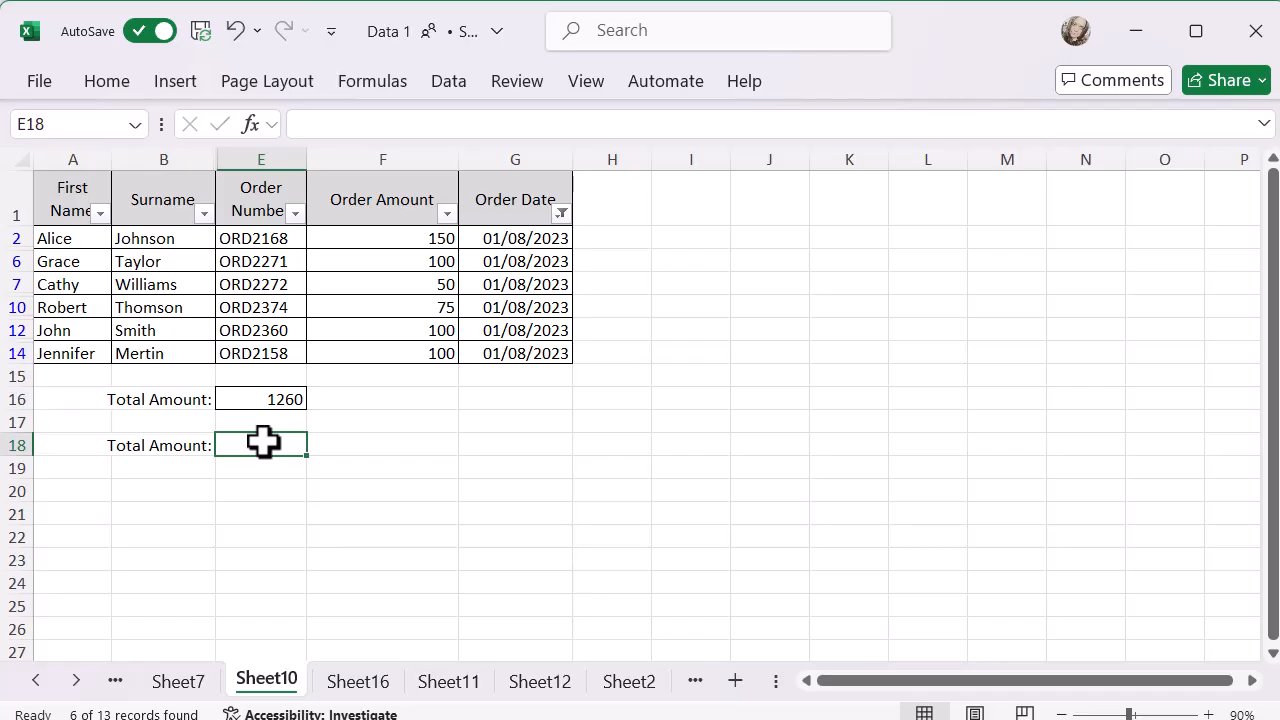
text(=)
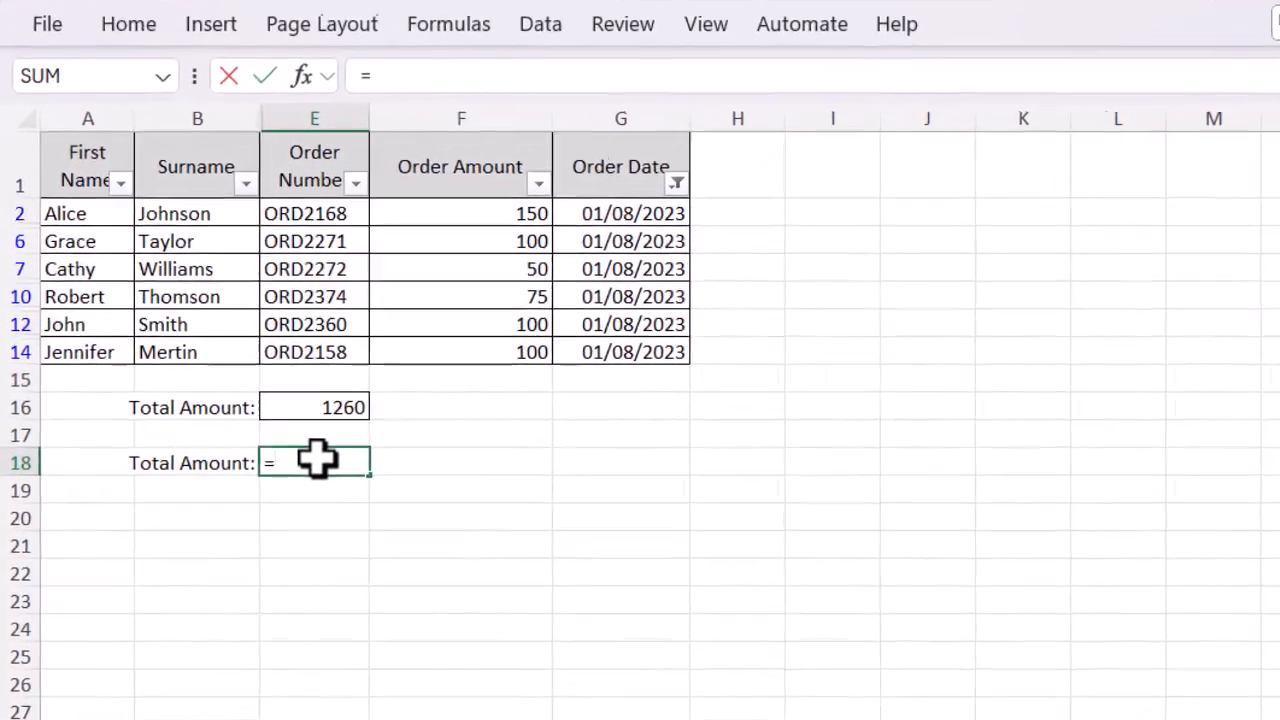
text(agg)
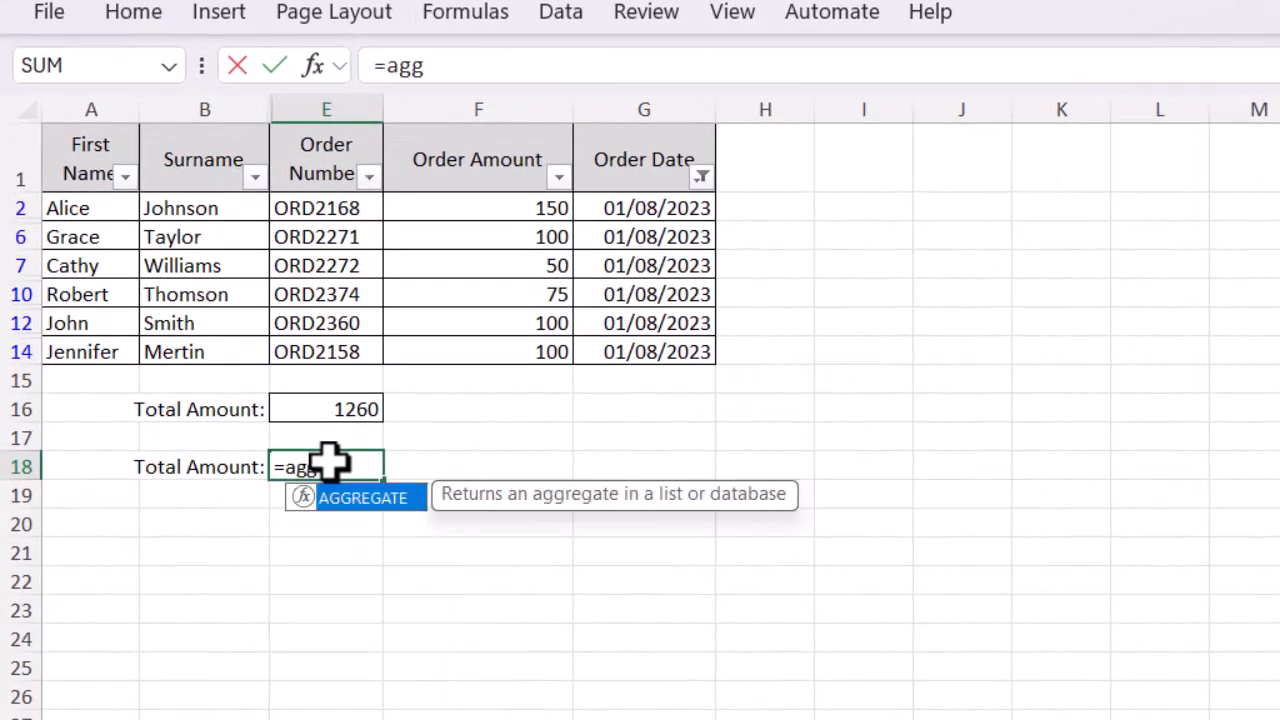
double_click(372, 506)
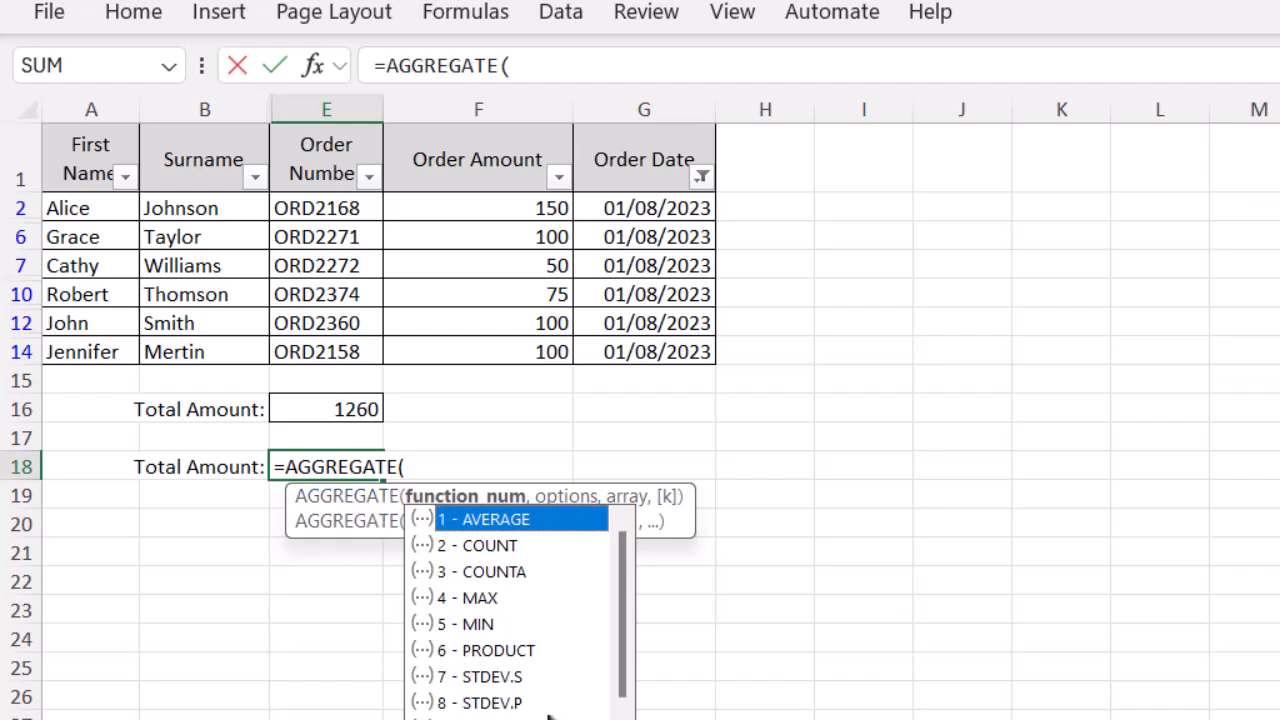
scroll(548, 712, down, 2)
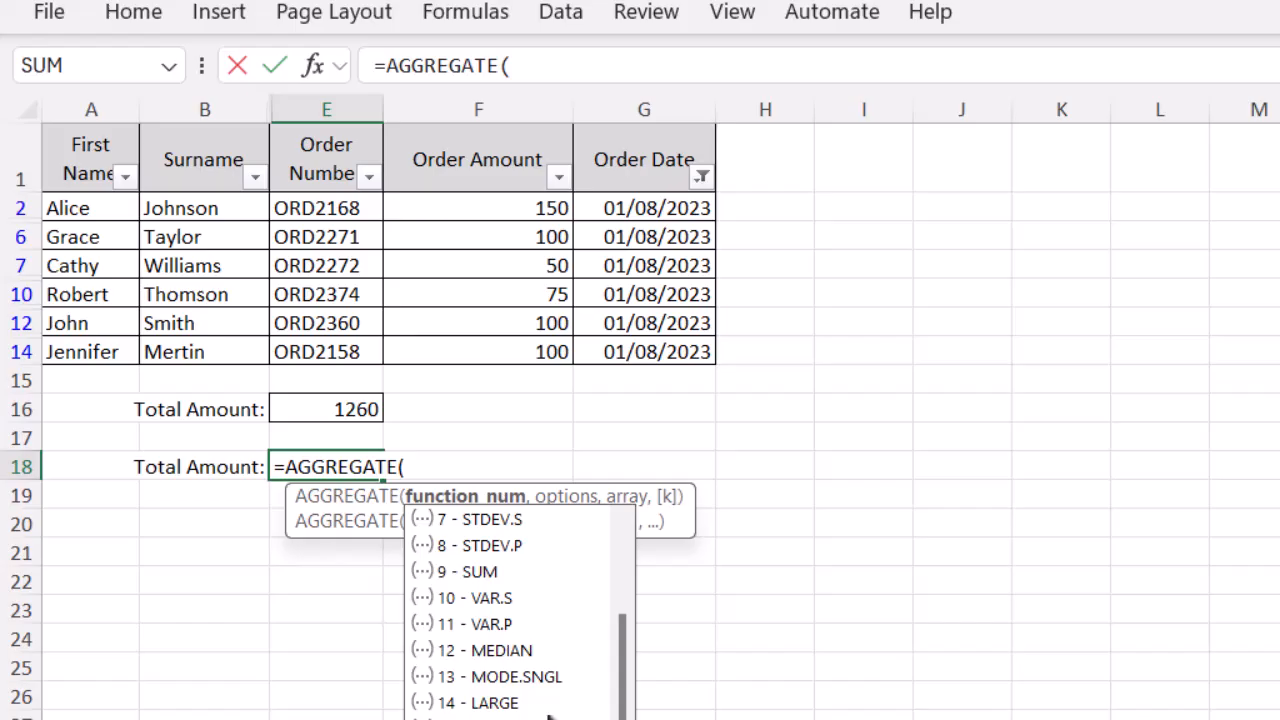
click(487, 573)
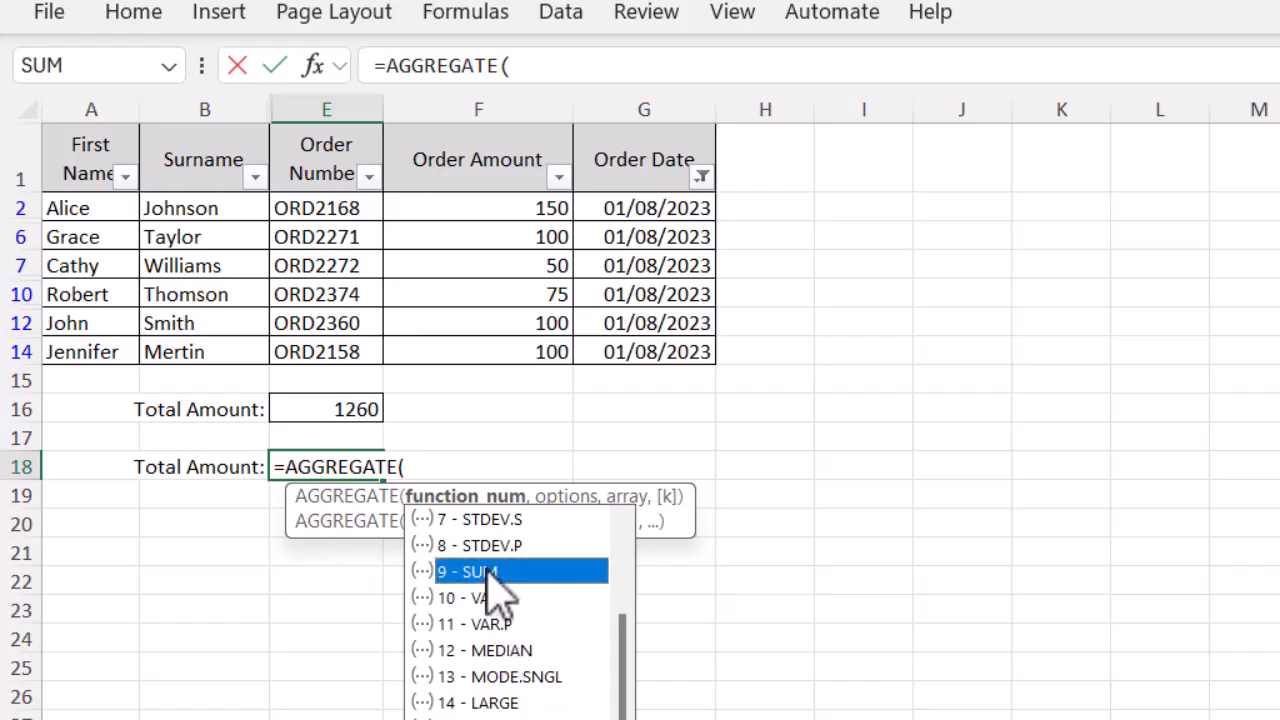
double_click(487, 573)
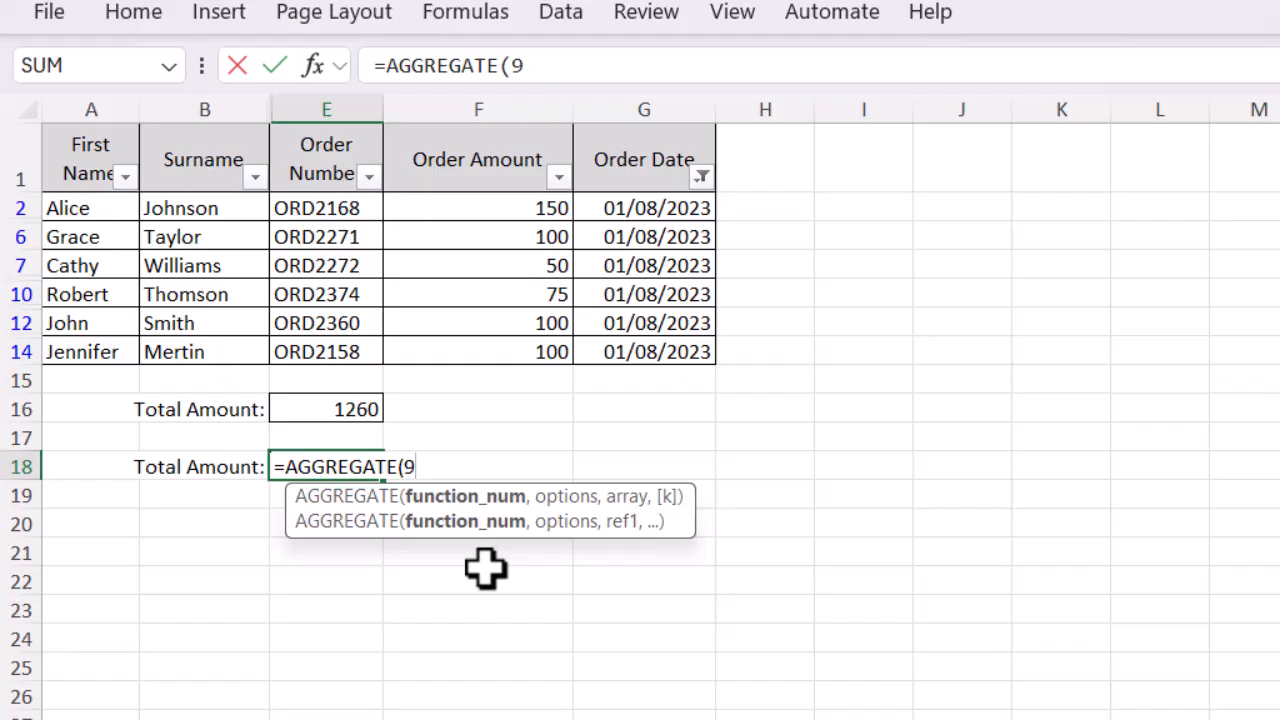
Complete the AGGREGATE formula with option 5 - Ignore hidden rows and the order amounts F2:F14
text(,)
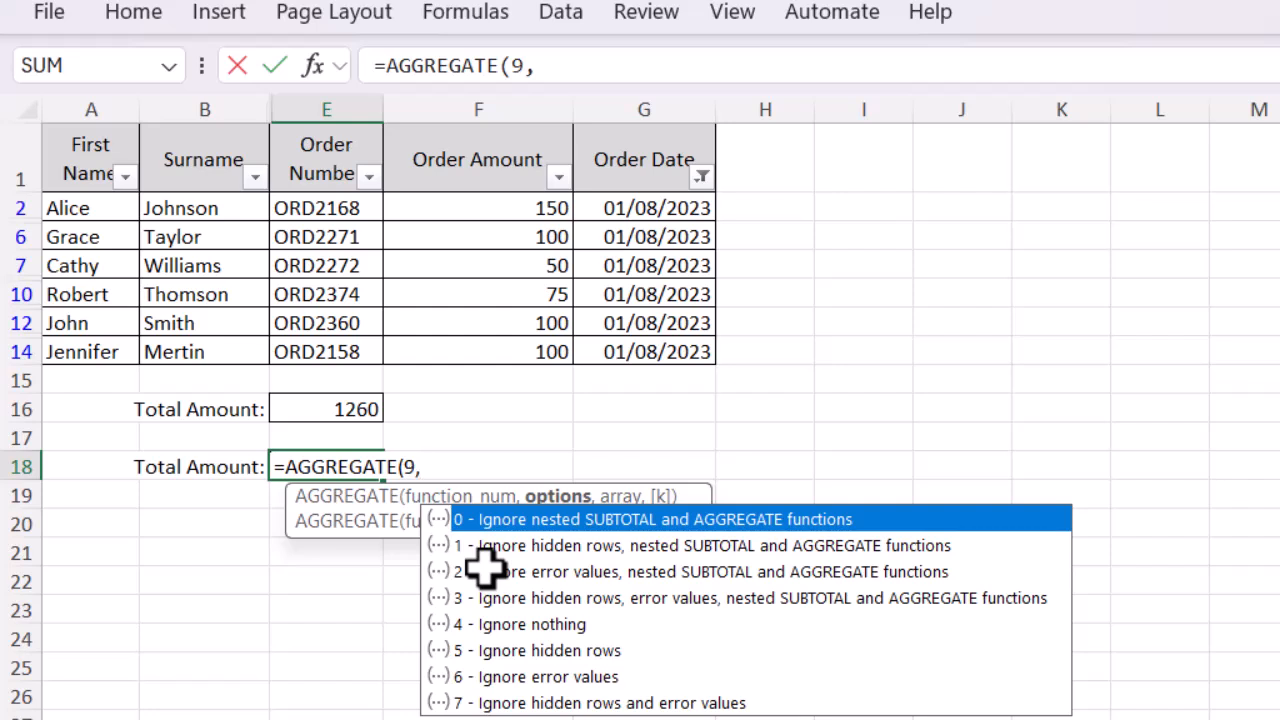
click(548, 652)
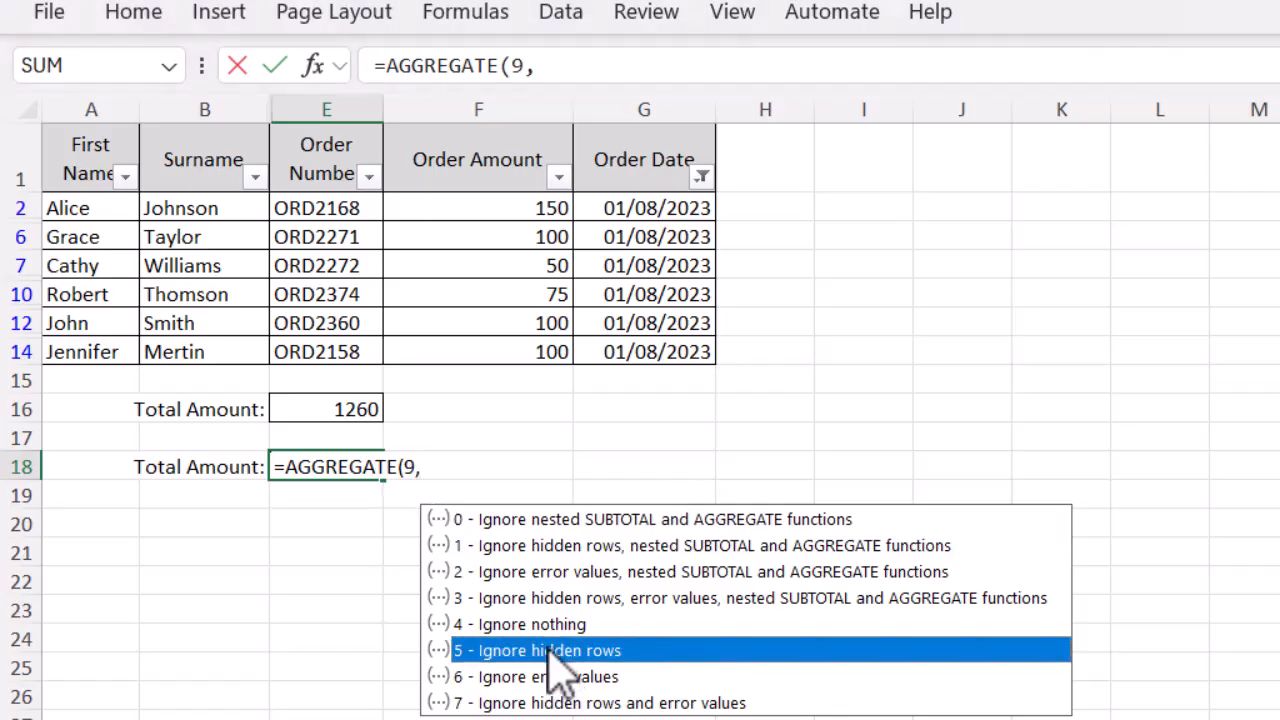
double_click(549, 650)
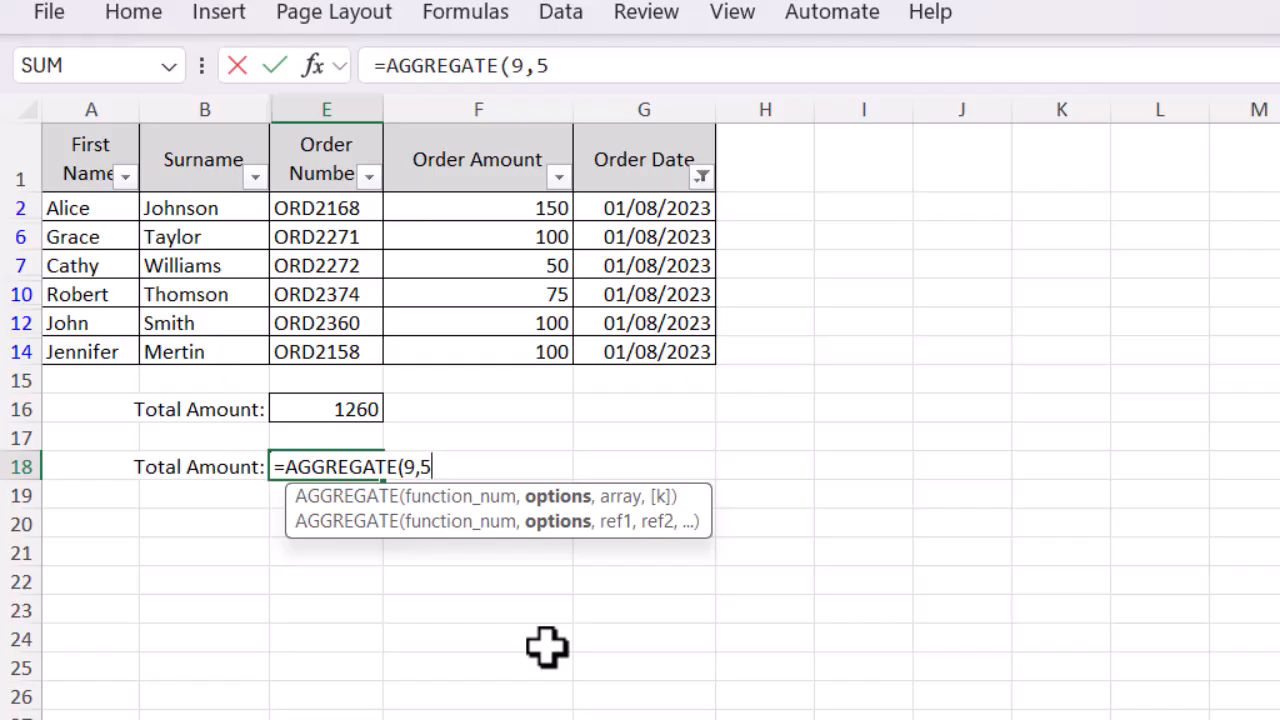
text(,)
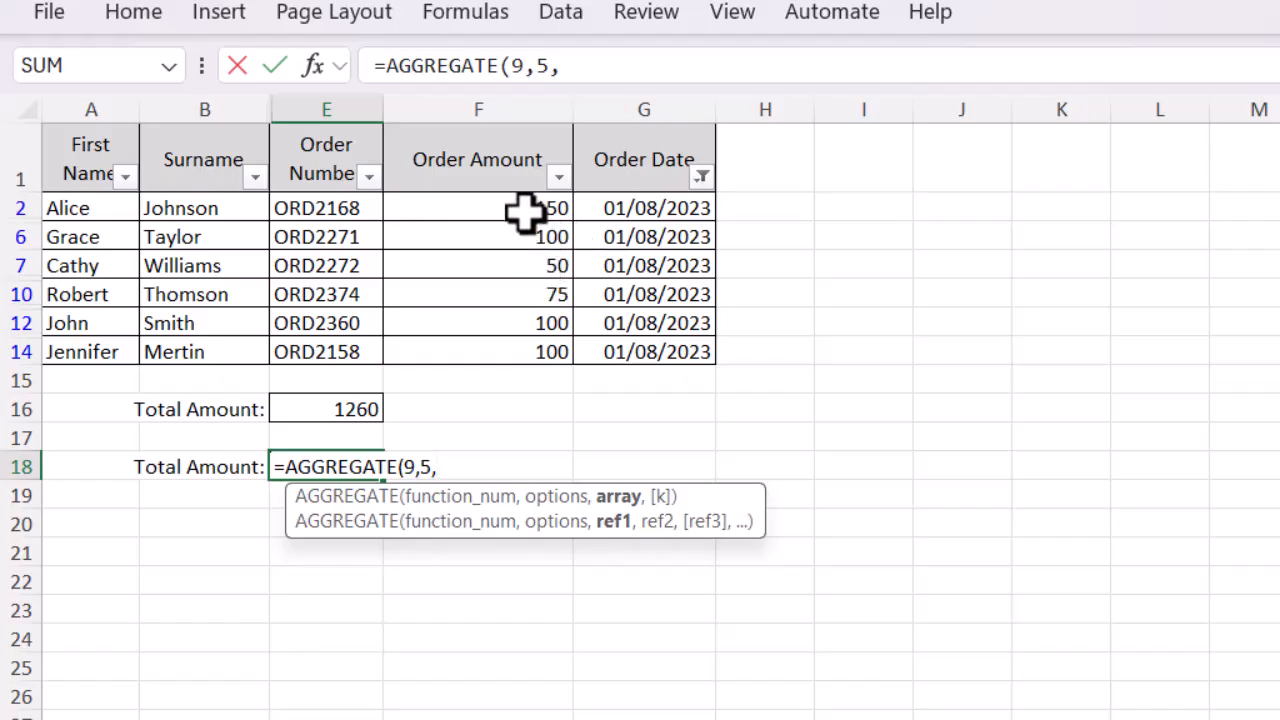
drag(520, 207, 512, 350)
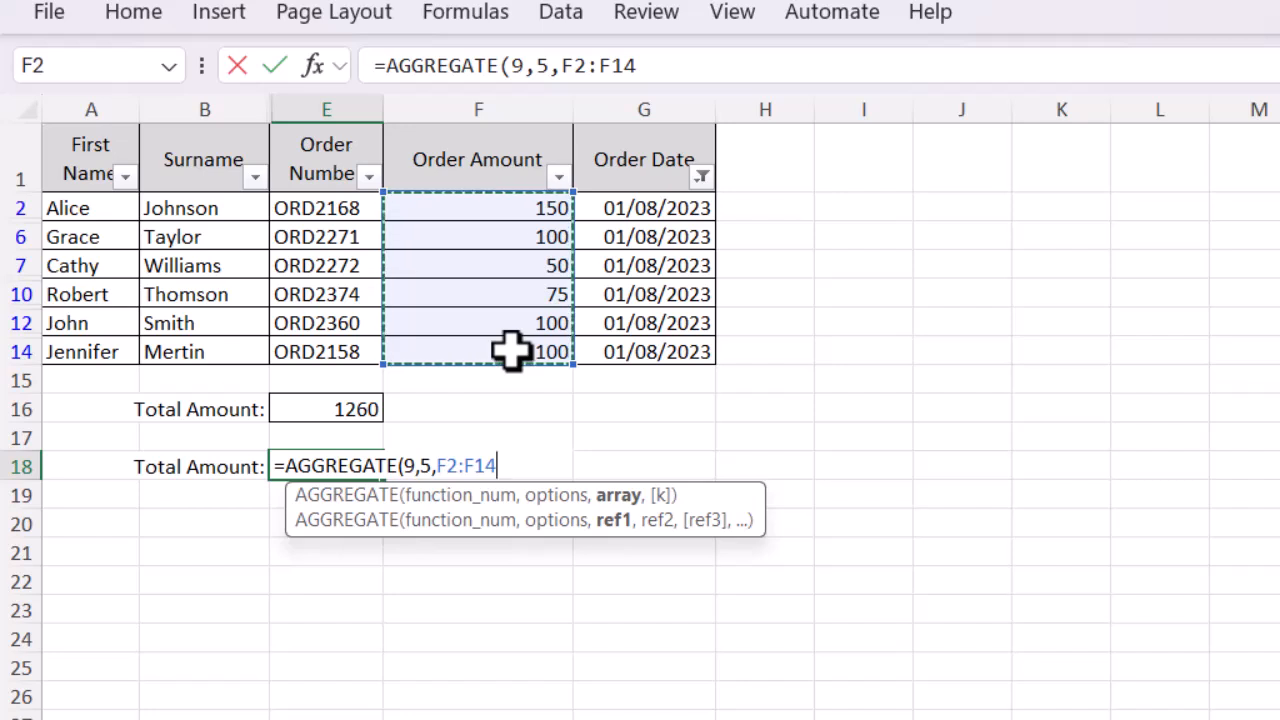
text())
key(Return)
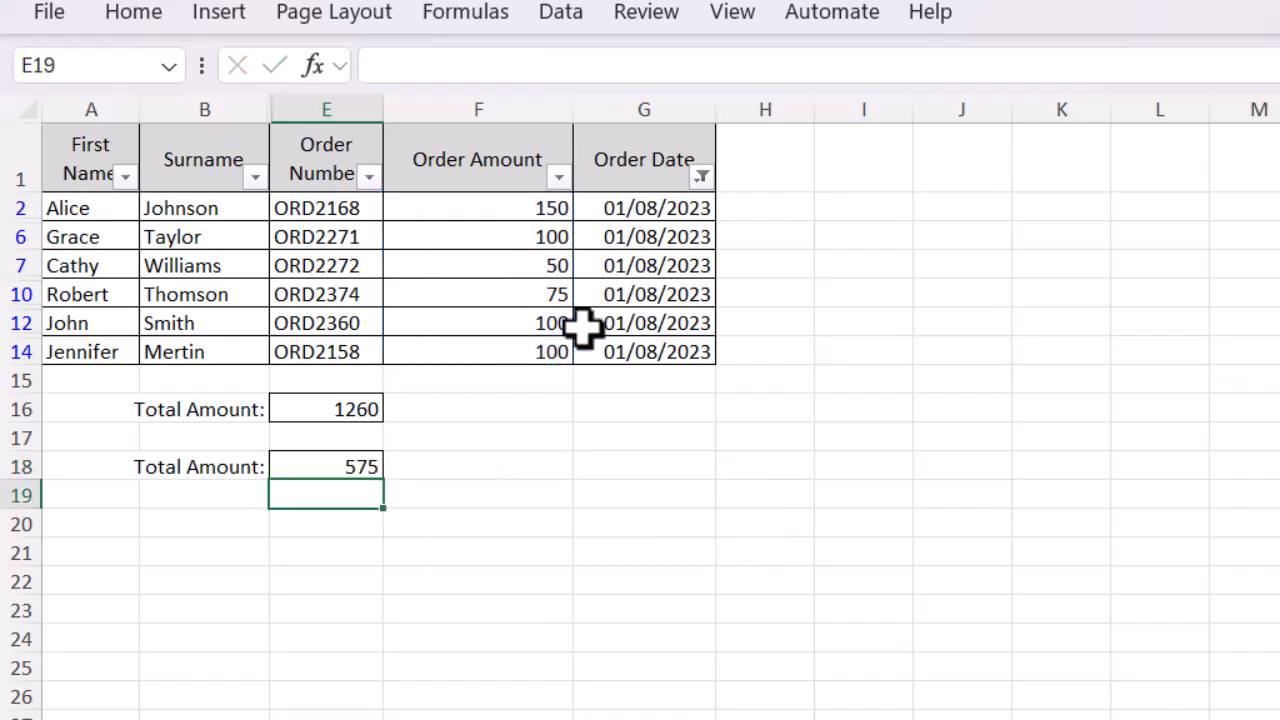
Show all order dates again and compare the total formulas in E18 and E16
click(702, 177)
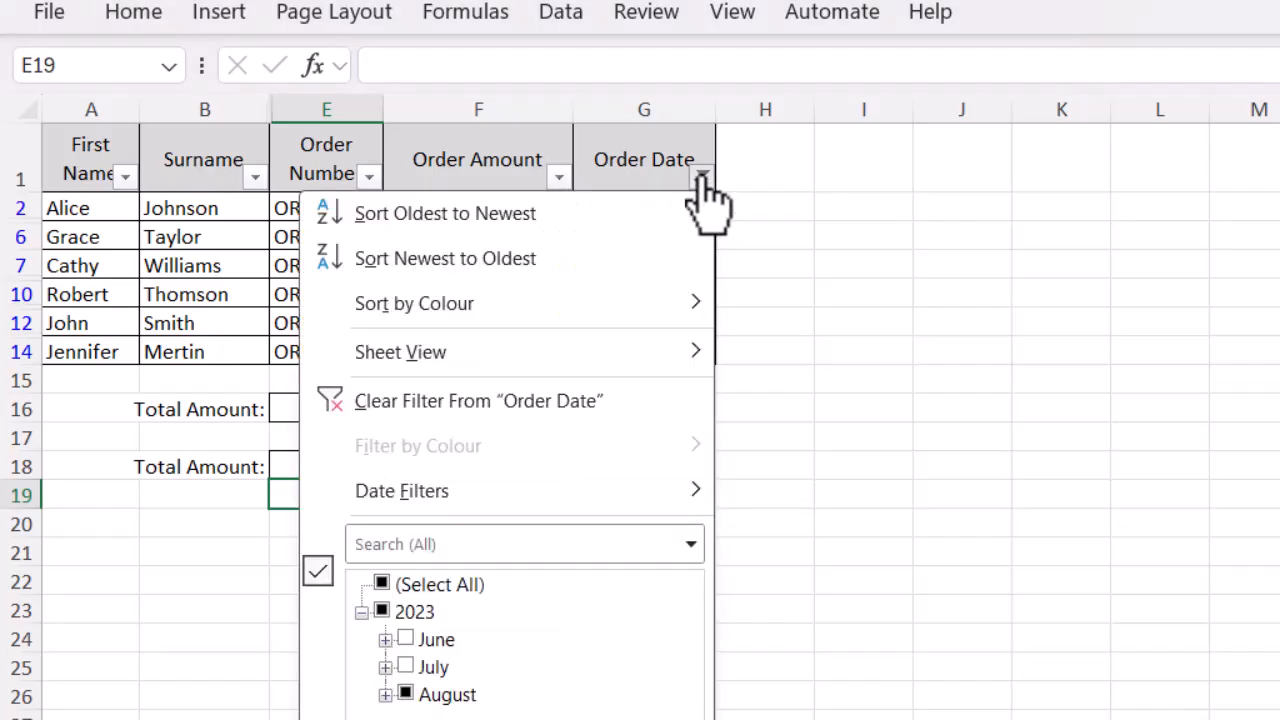
click(383, 585)
click(565, 719)
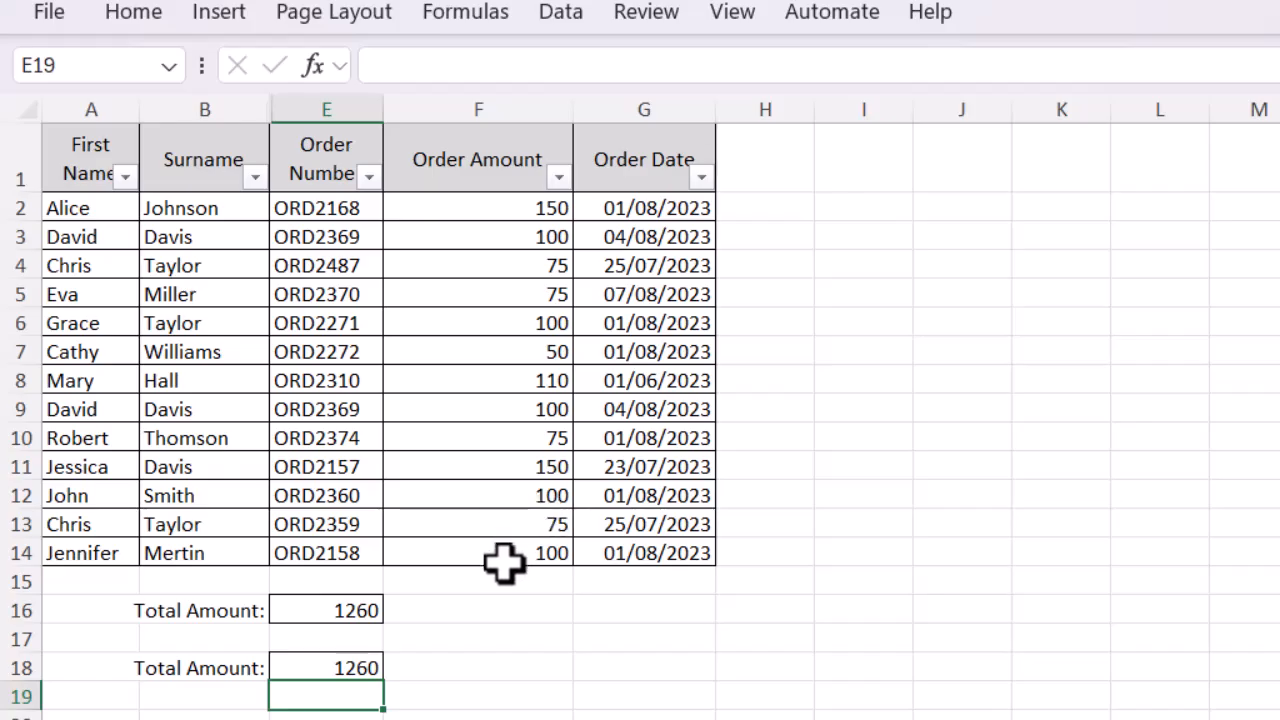
click(316, 670)
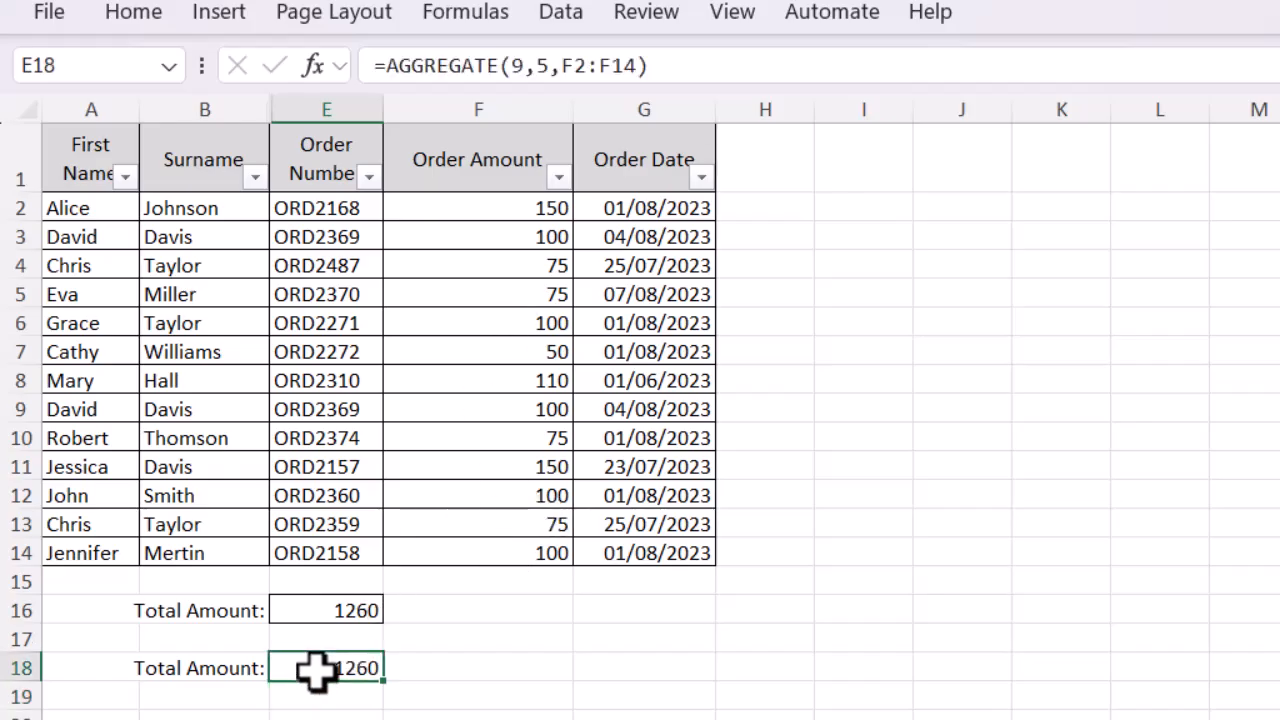
click(337, 612)
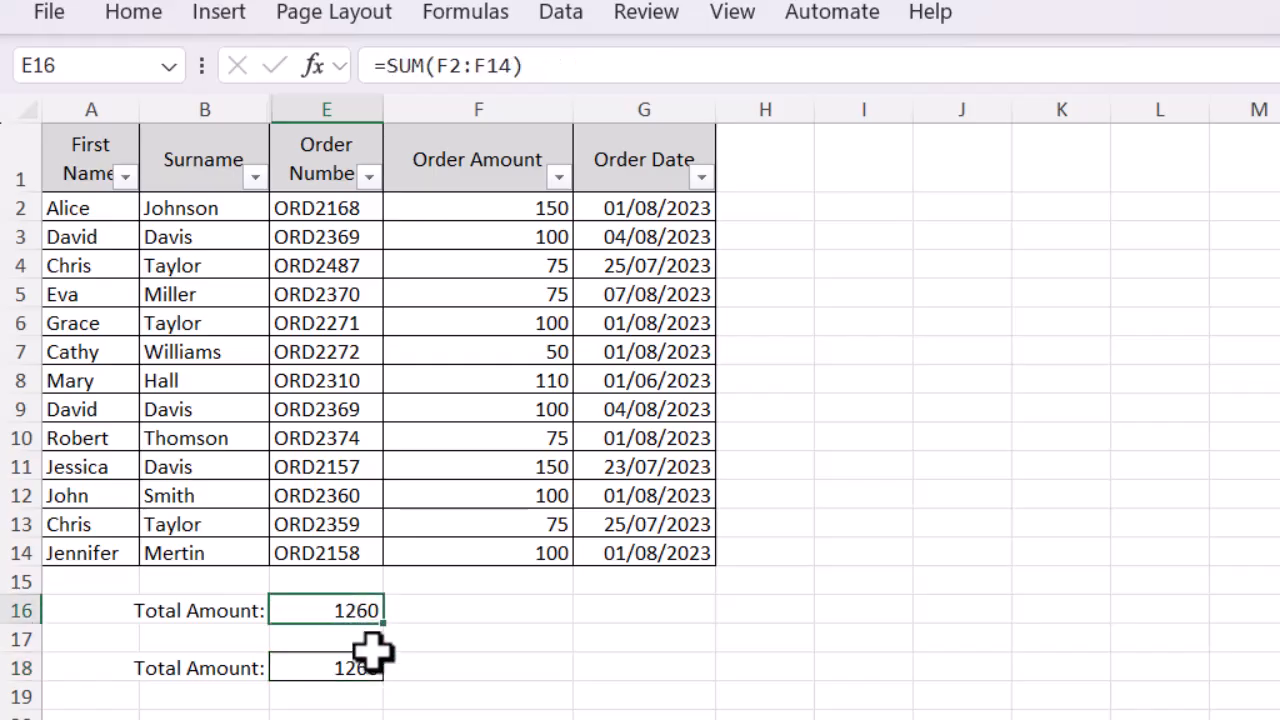
click(339, 672)
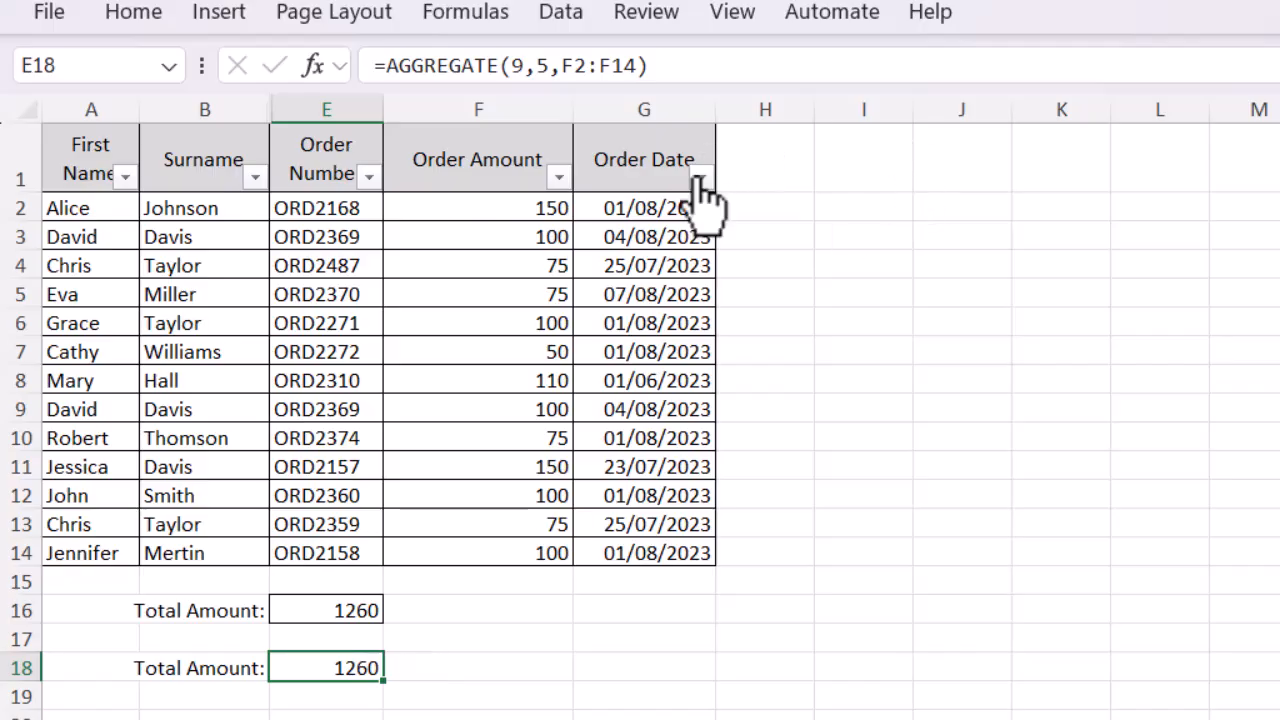
Filter the order dates to 1 August 2023 again and check the AGGREGATE total in E18
click(699, 179)
click(381, 584)
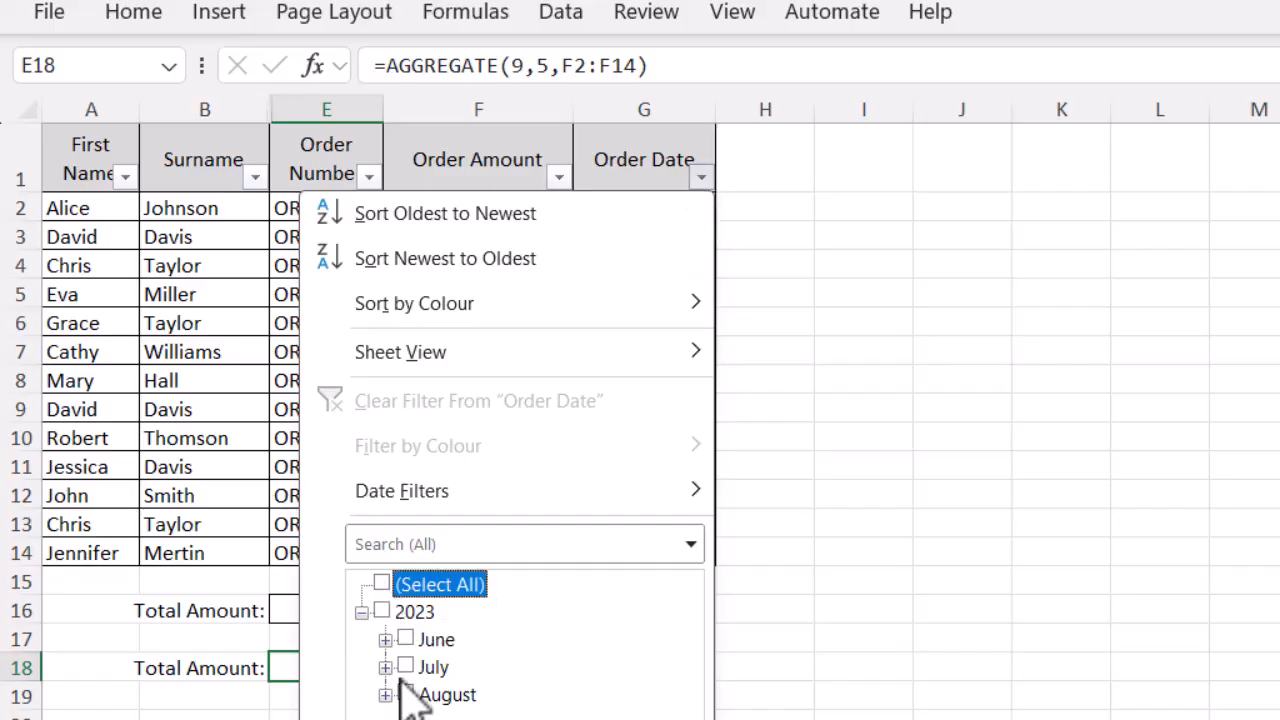
click(385, 695)
click(429, 717)
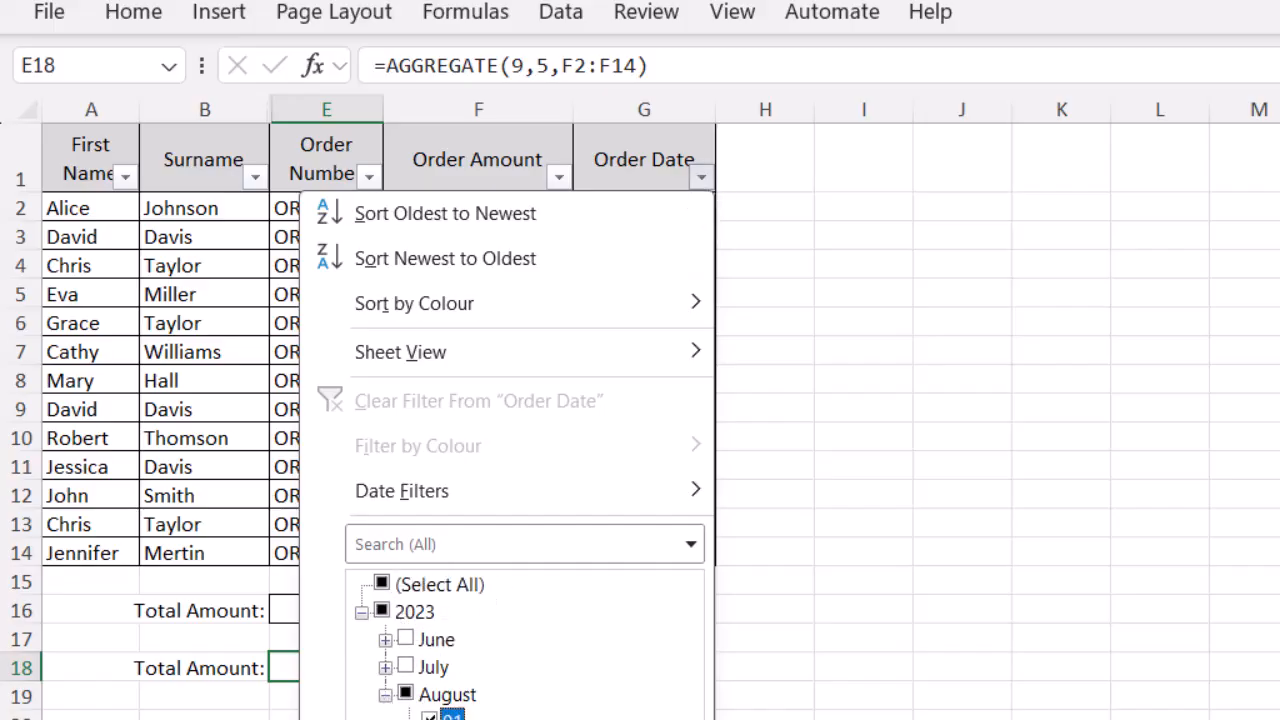
key(Return)
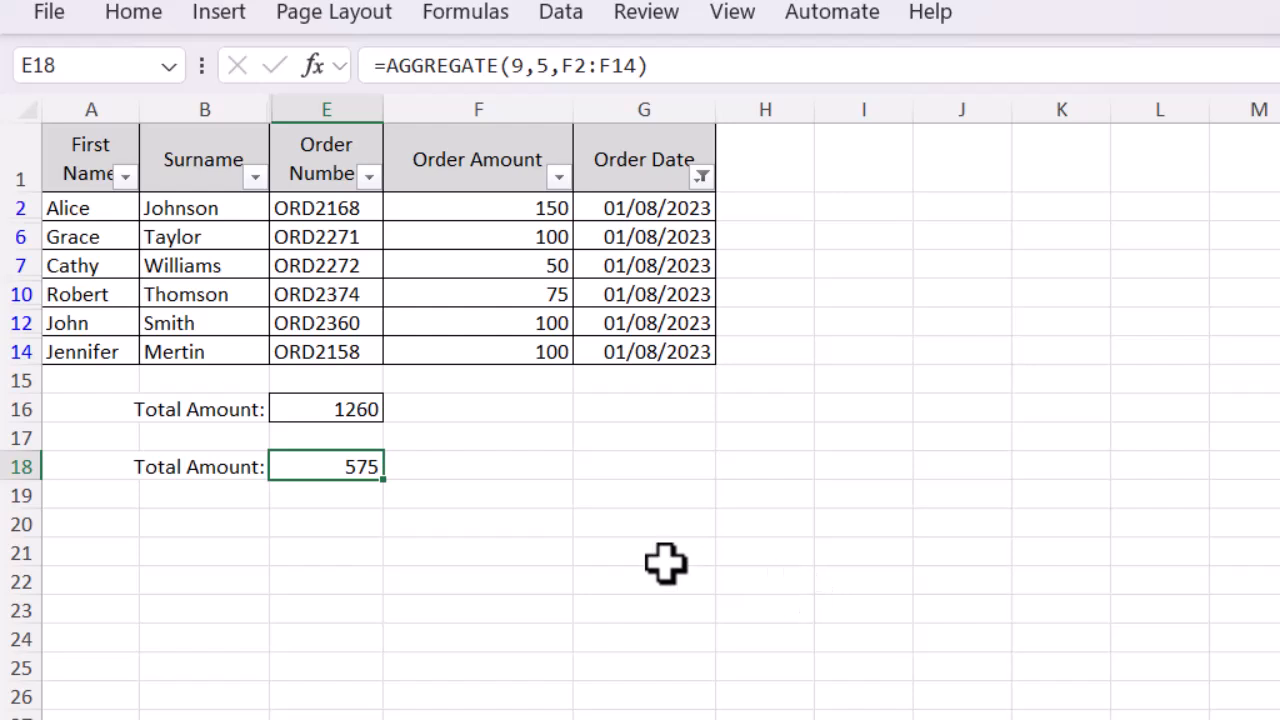
click(666, 560)
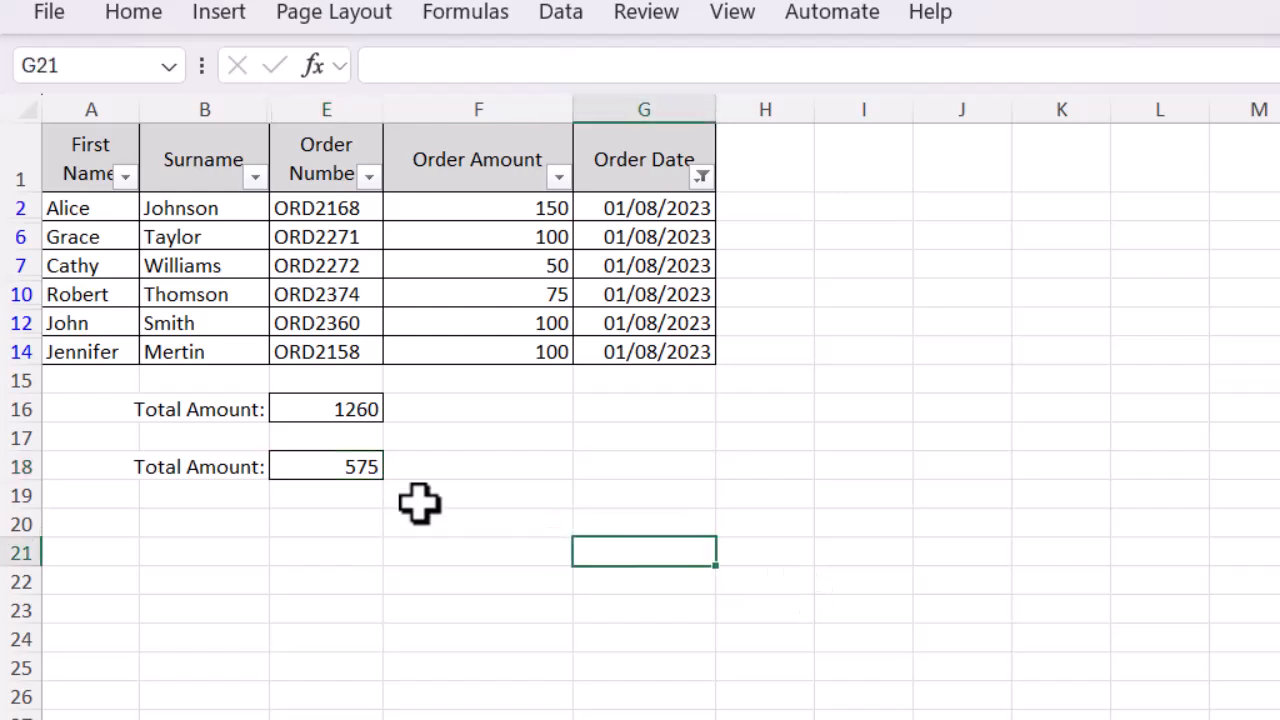
click(325, 470)
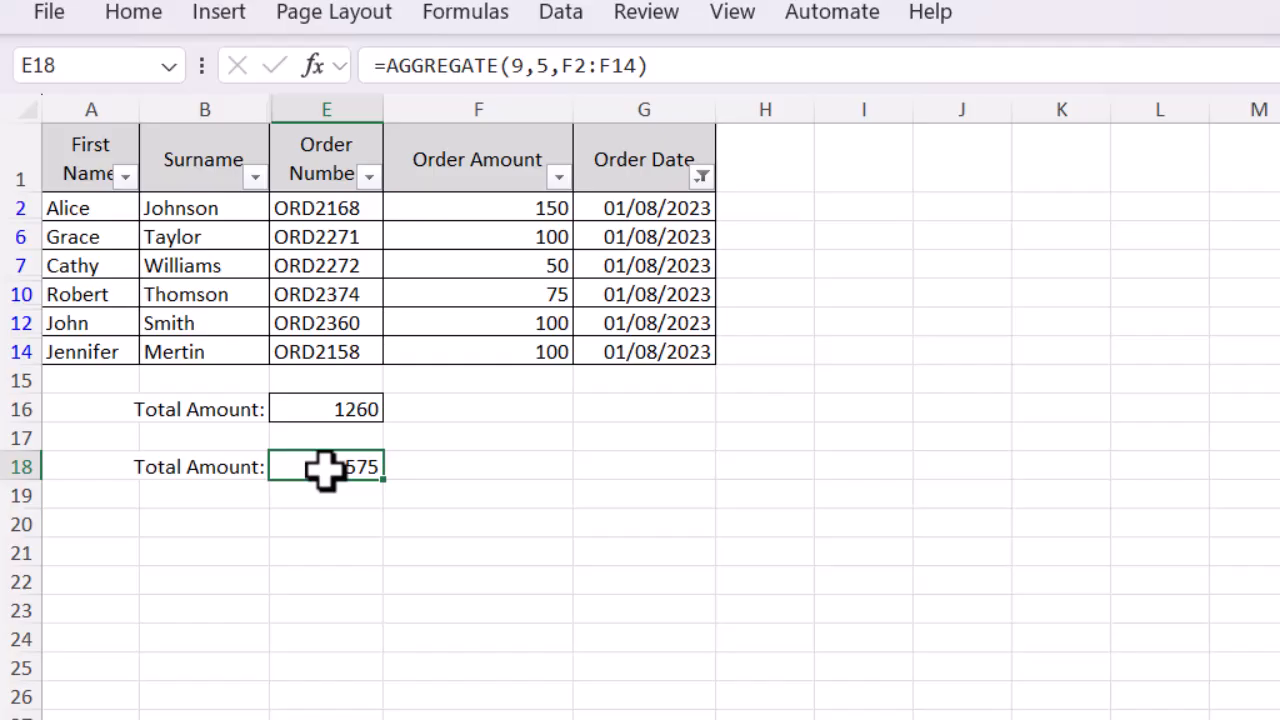
Change the Order Date filter to show only the June 2023 orders
click(702, 177)
click(405, 638)
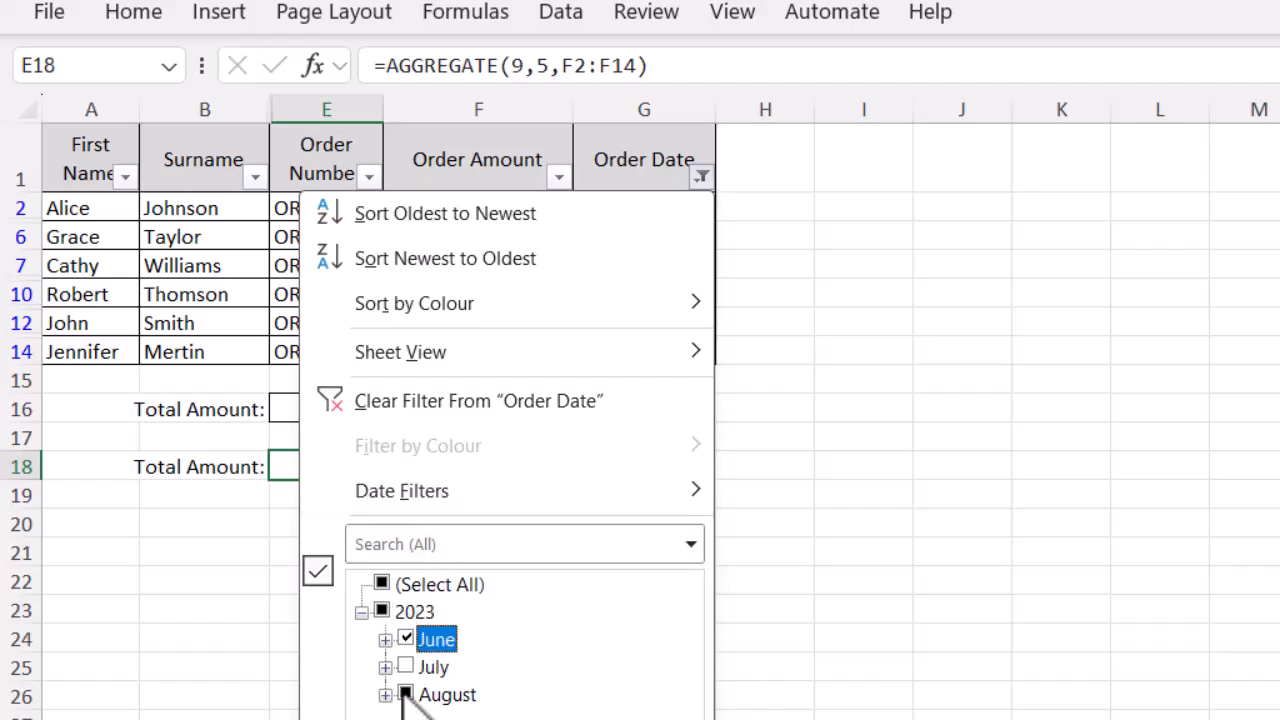
click(405, 694)
click(405, 694)
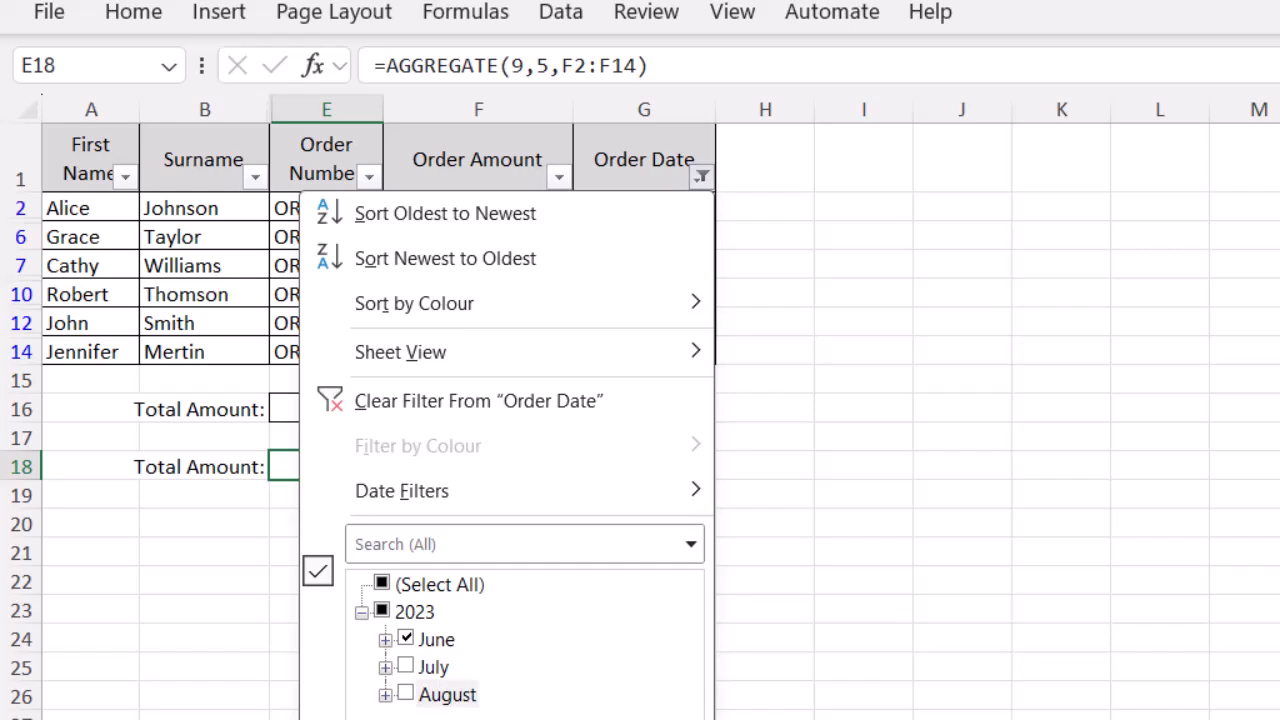
click(580, 718)
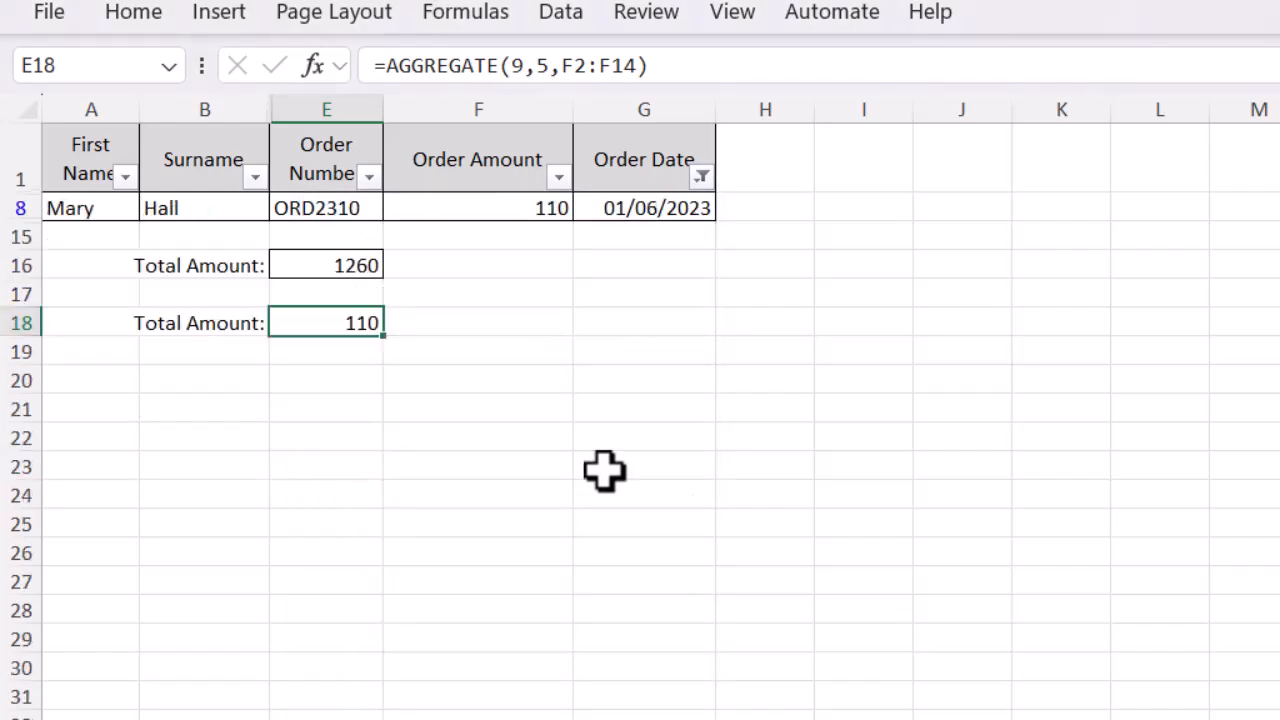